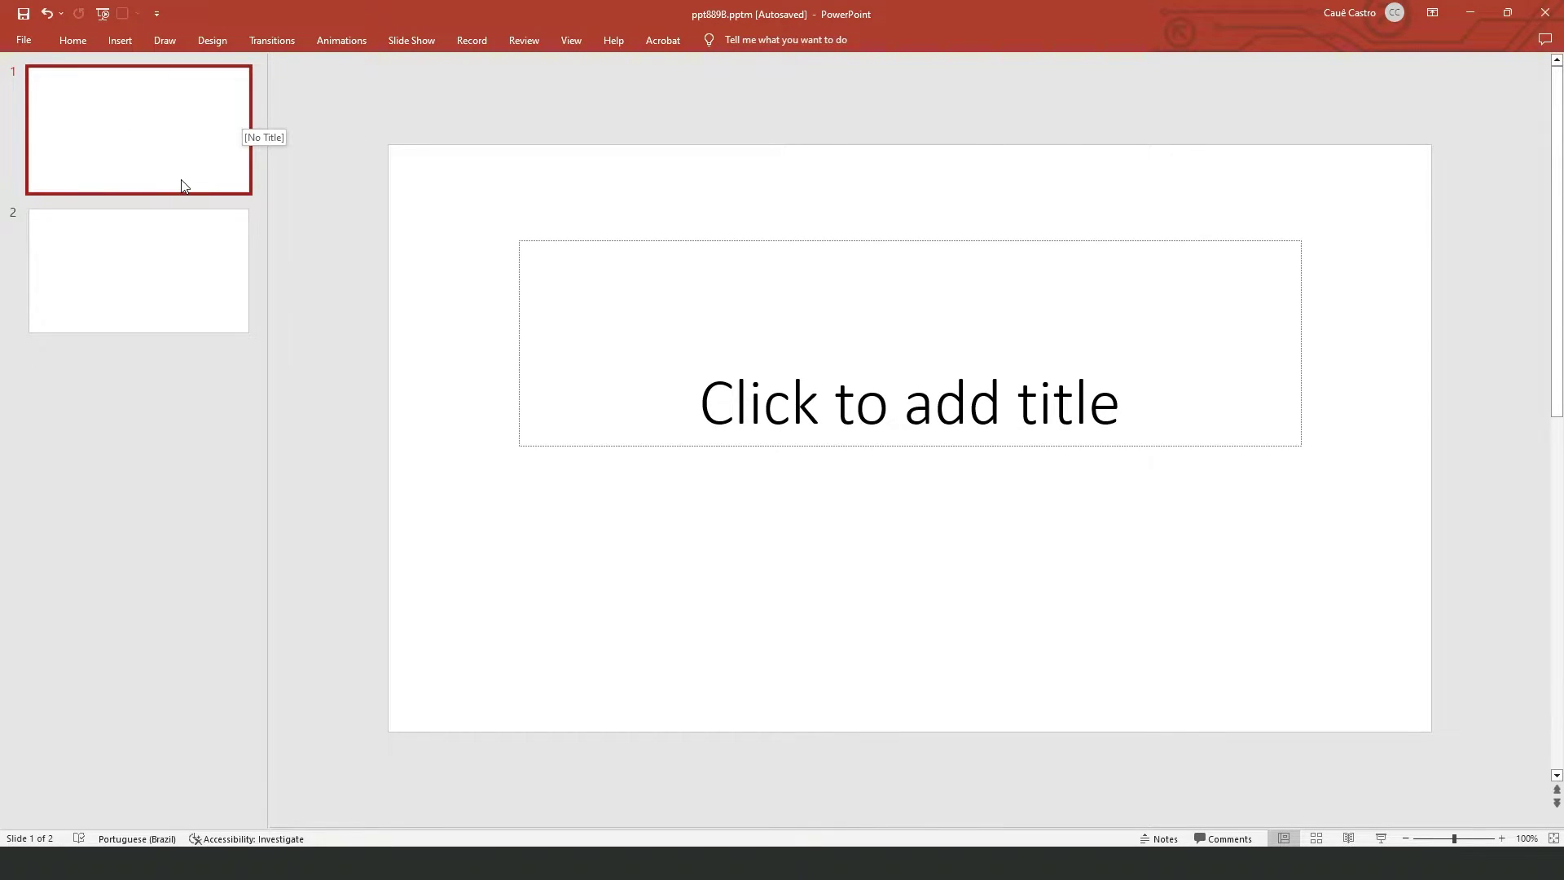
# Record a new audio clip from the Insert tab's Audio menu and insert it on slide 1.
pyautogui.click(119, 41)
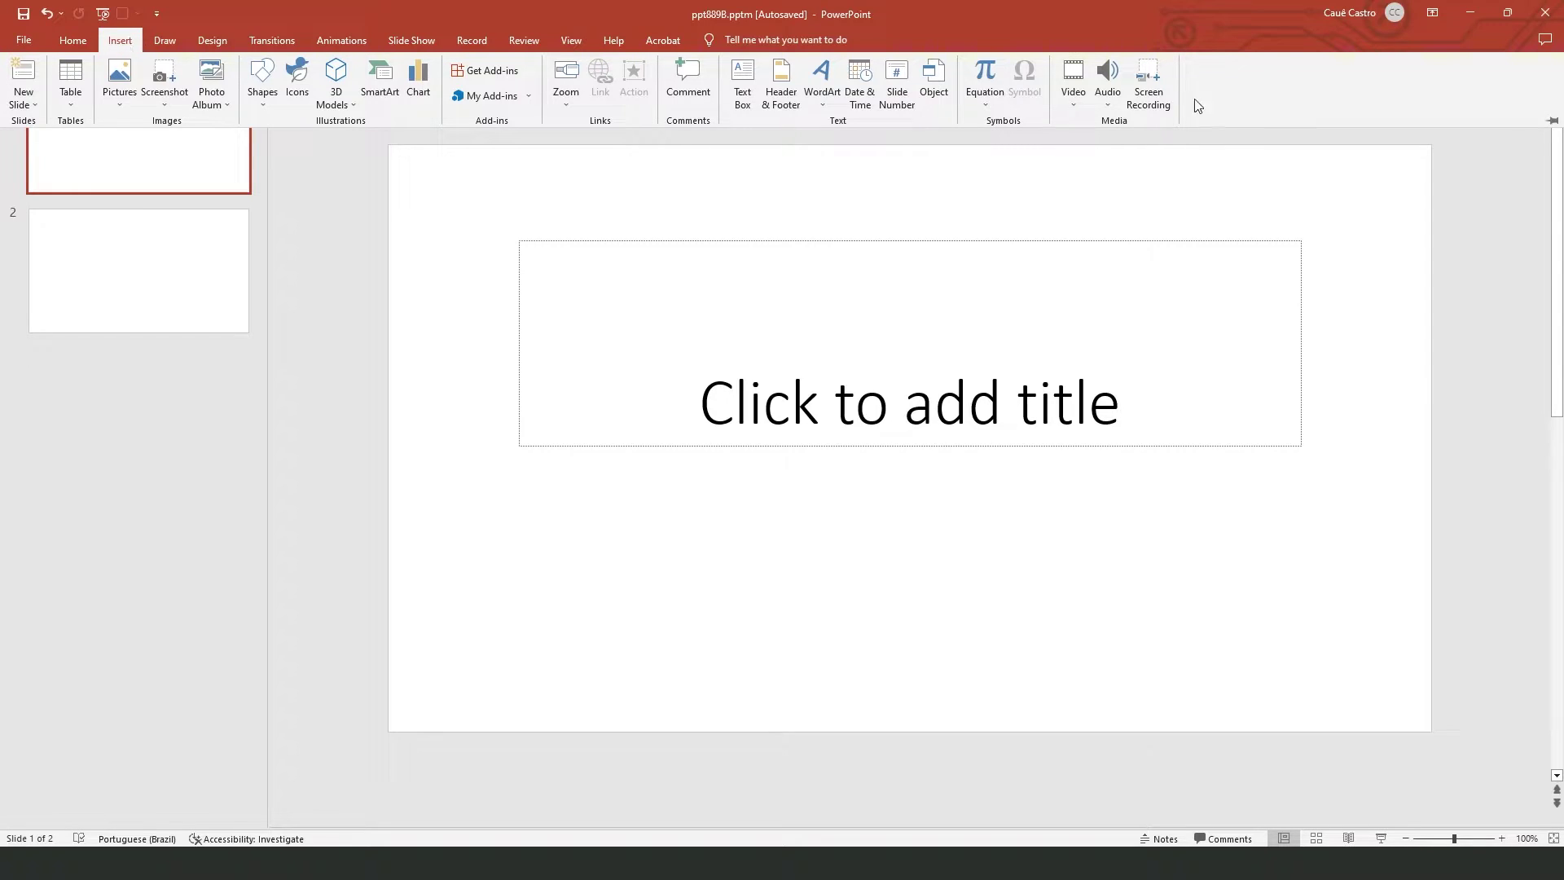
pyautogui.click(1107, 88)
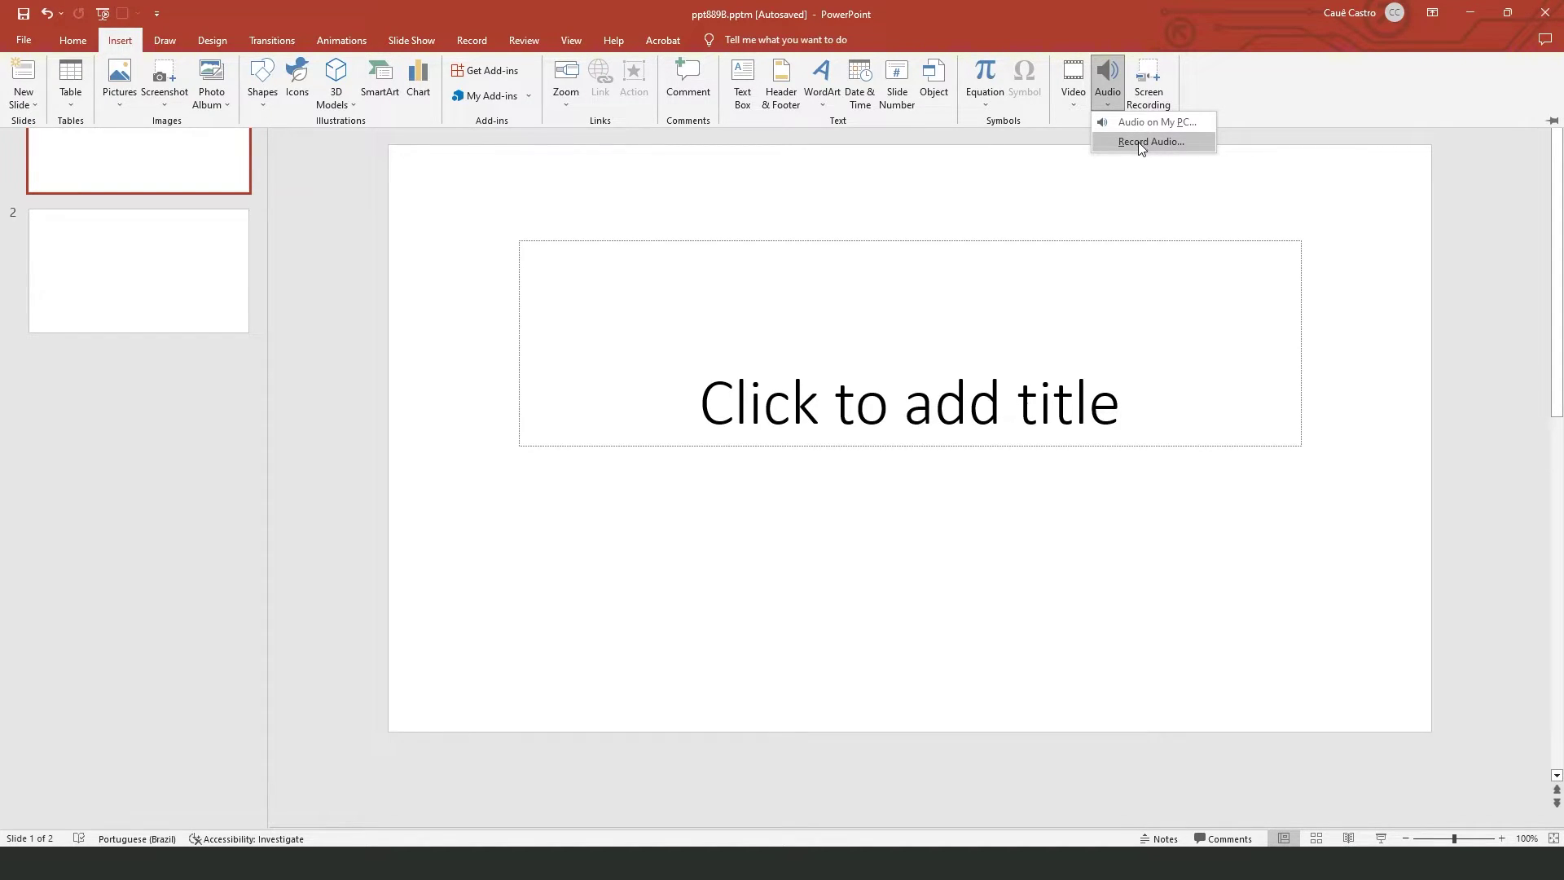
pyautogui.click(1137, 143)
pyautogui.click(775, 457)
# Drag the speaker icon from below the title down to the slide's bottom-right corner.
pyautogui.moveTo(905, 439); pyautogui.dragTo(883, 546)
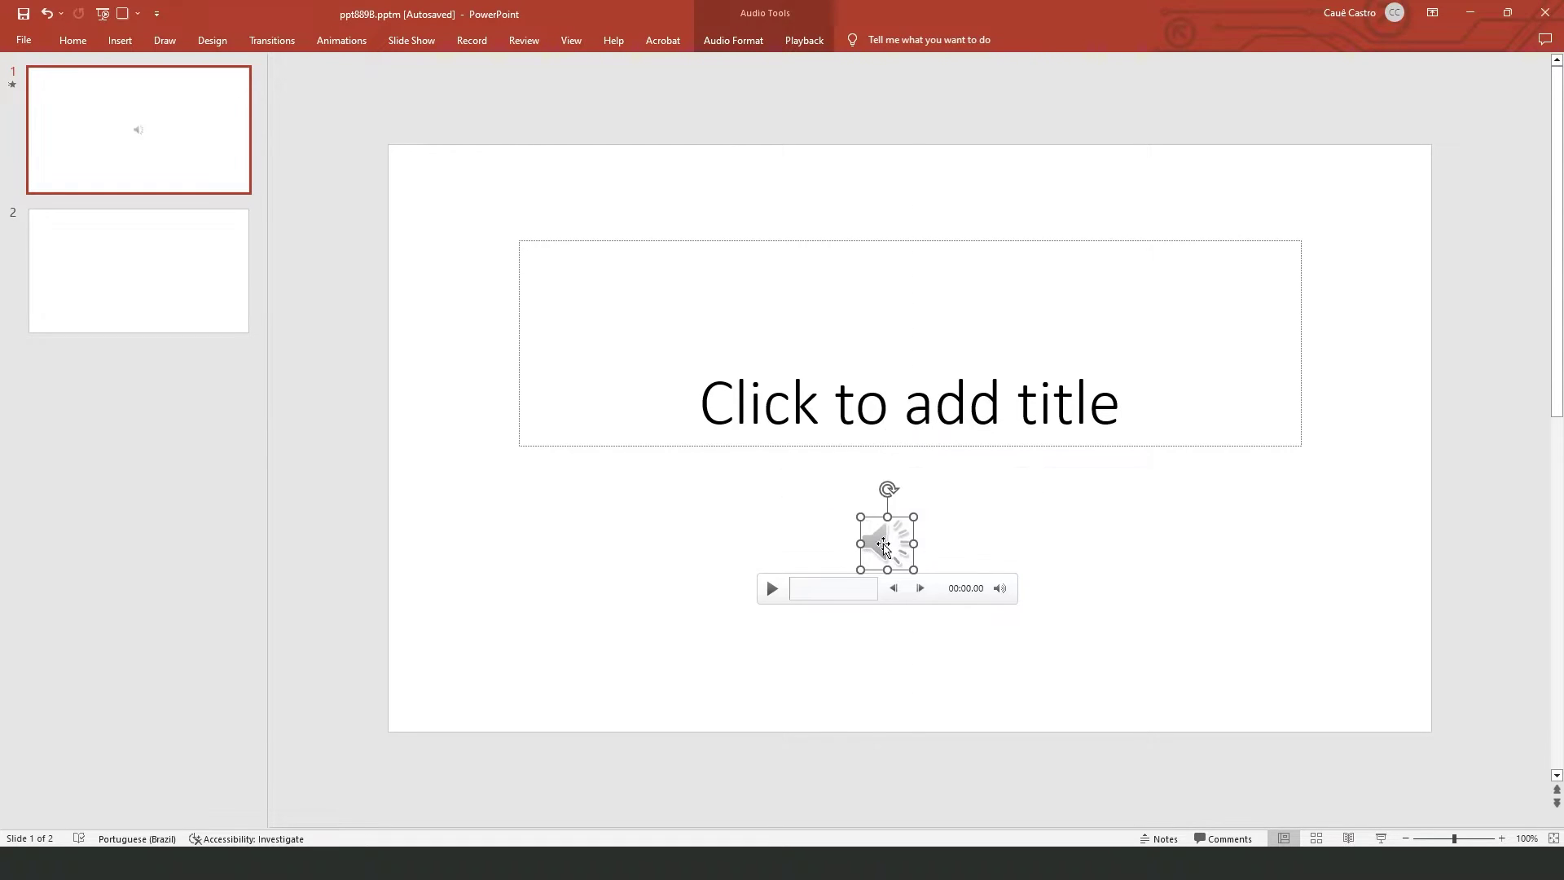
pyautogui.moveTo(807, 591)
pyautogui.moveTo(893, 554); pyautogui.dragTo(889, 562)
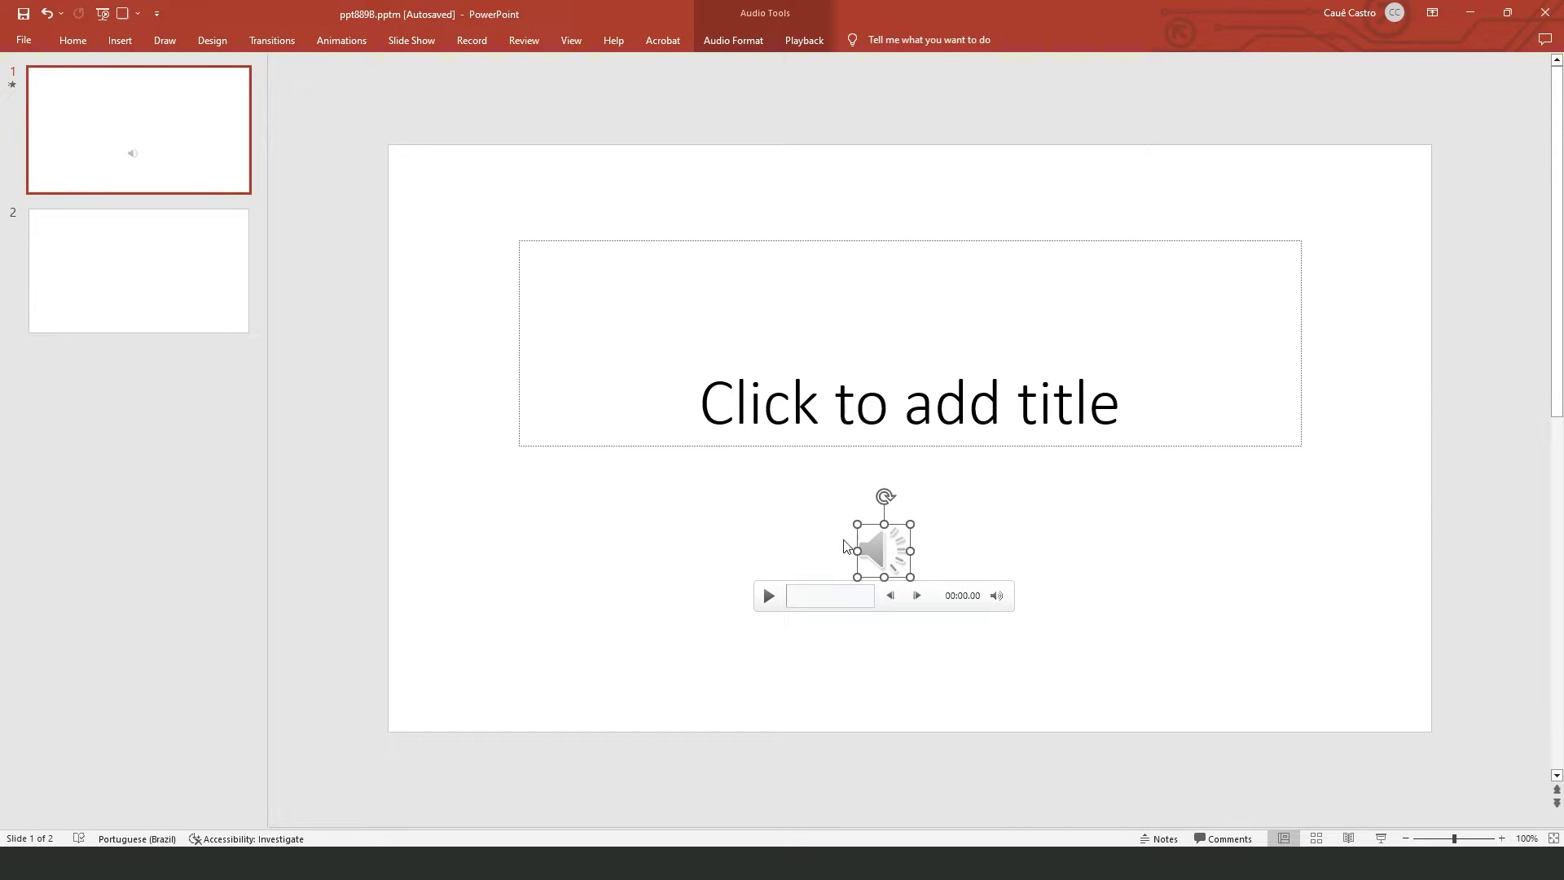
pyautogui.moveTo(894, 550)
pyautogui.mouseDown()
pyautogui.moveTo(524, 661)
pyautogui.moveTo(1335, 661)
pyautogui.moveTo(1308, 659)
pyautogui.mouseUp()
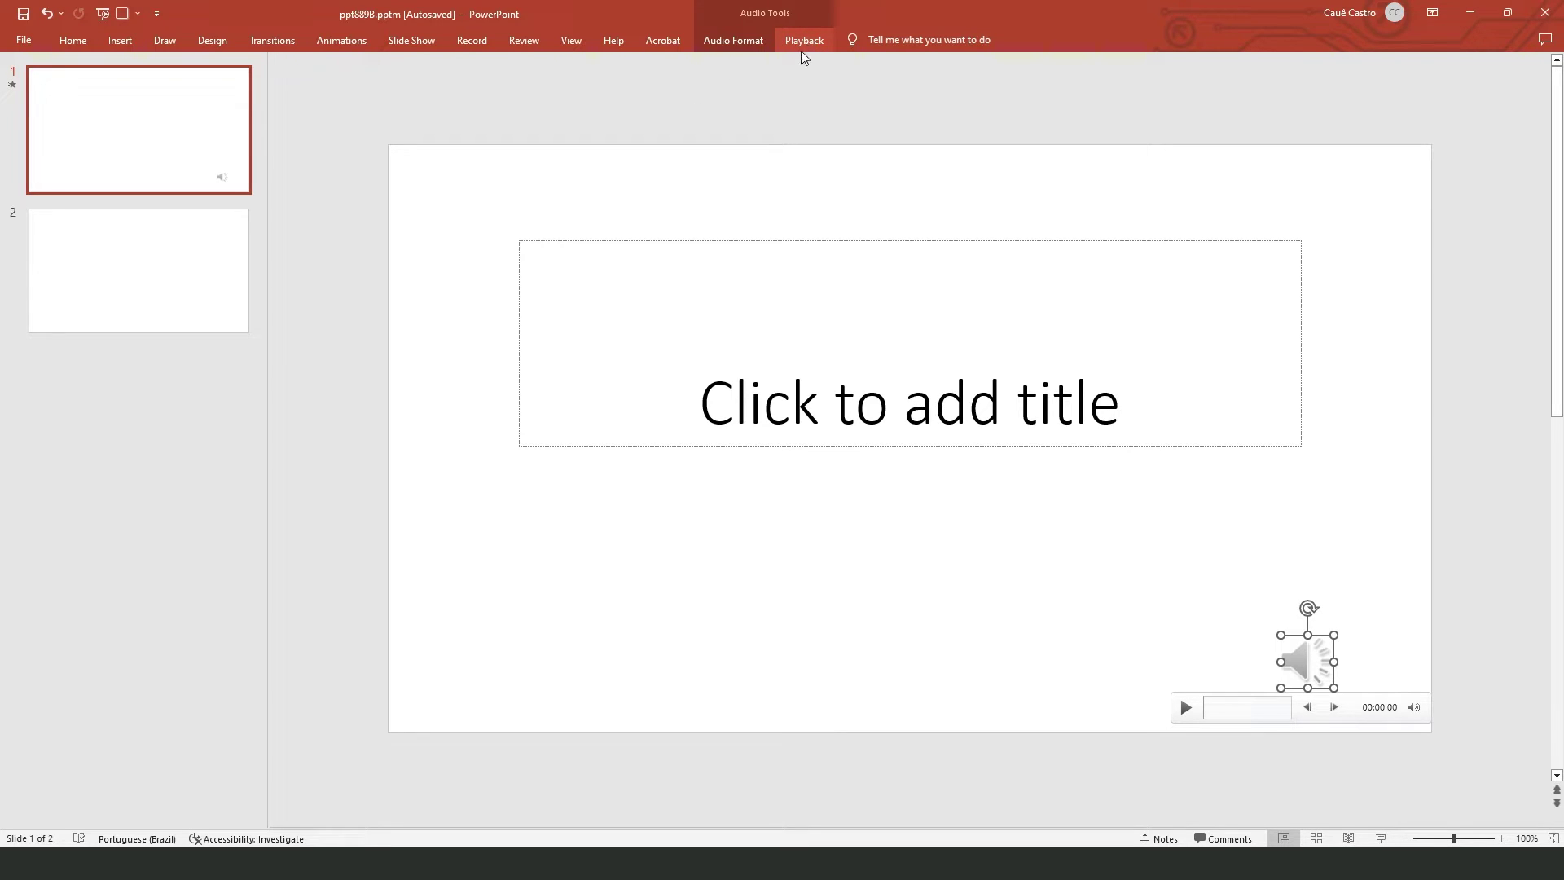
# Reselect the speaker icon and set its Playback Start option to Automatically.
pyautogui.click(914, 585)
pyautogui.click(1303, 662)
pyautogui.click(811, 48)
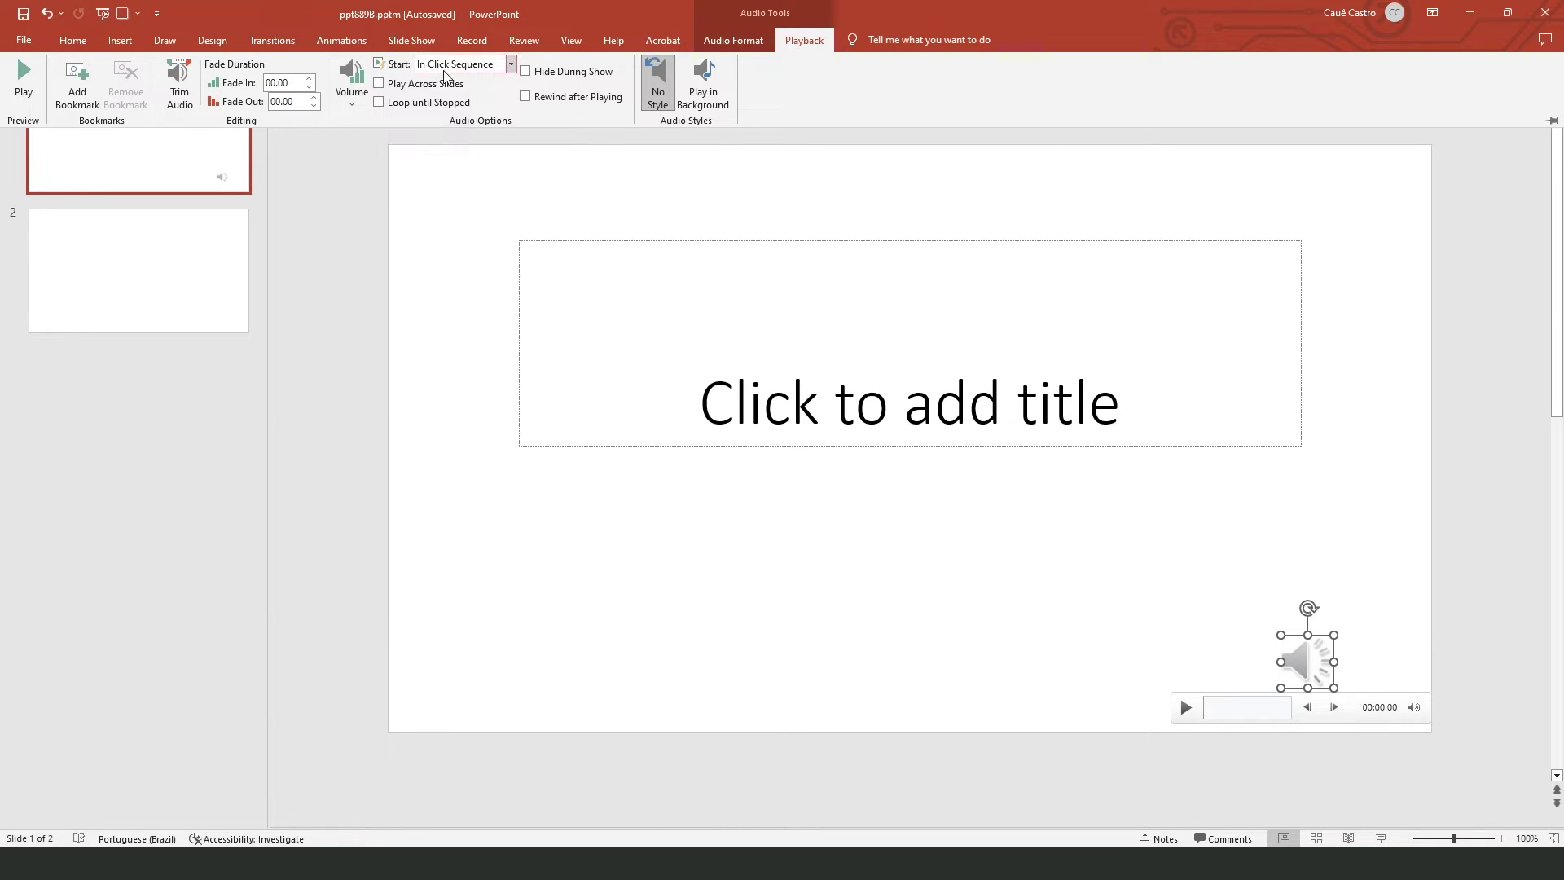
pyautogui.click(510, 64)
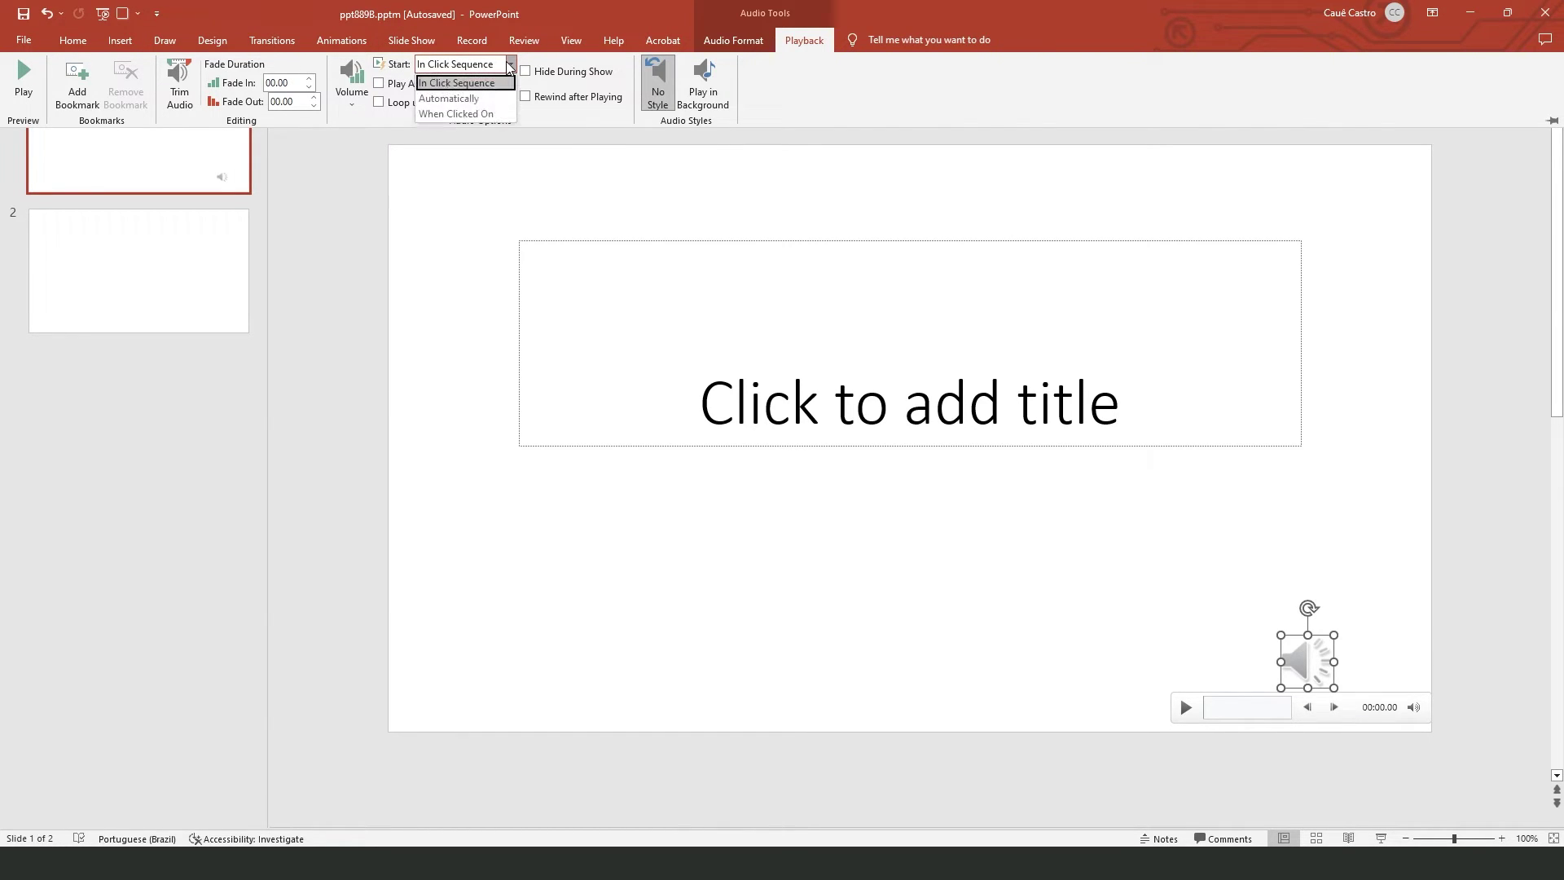
pyautogui.click(457, 99)
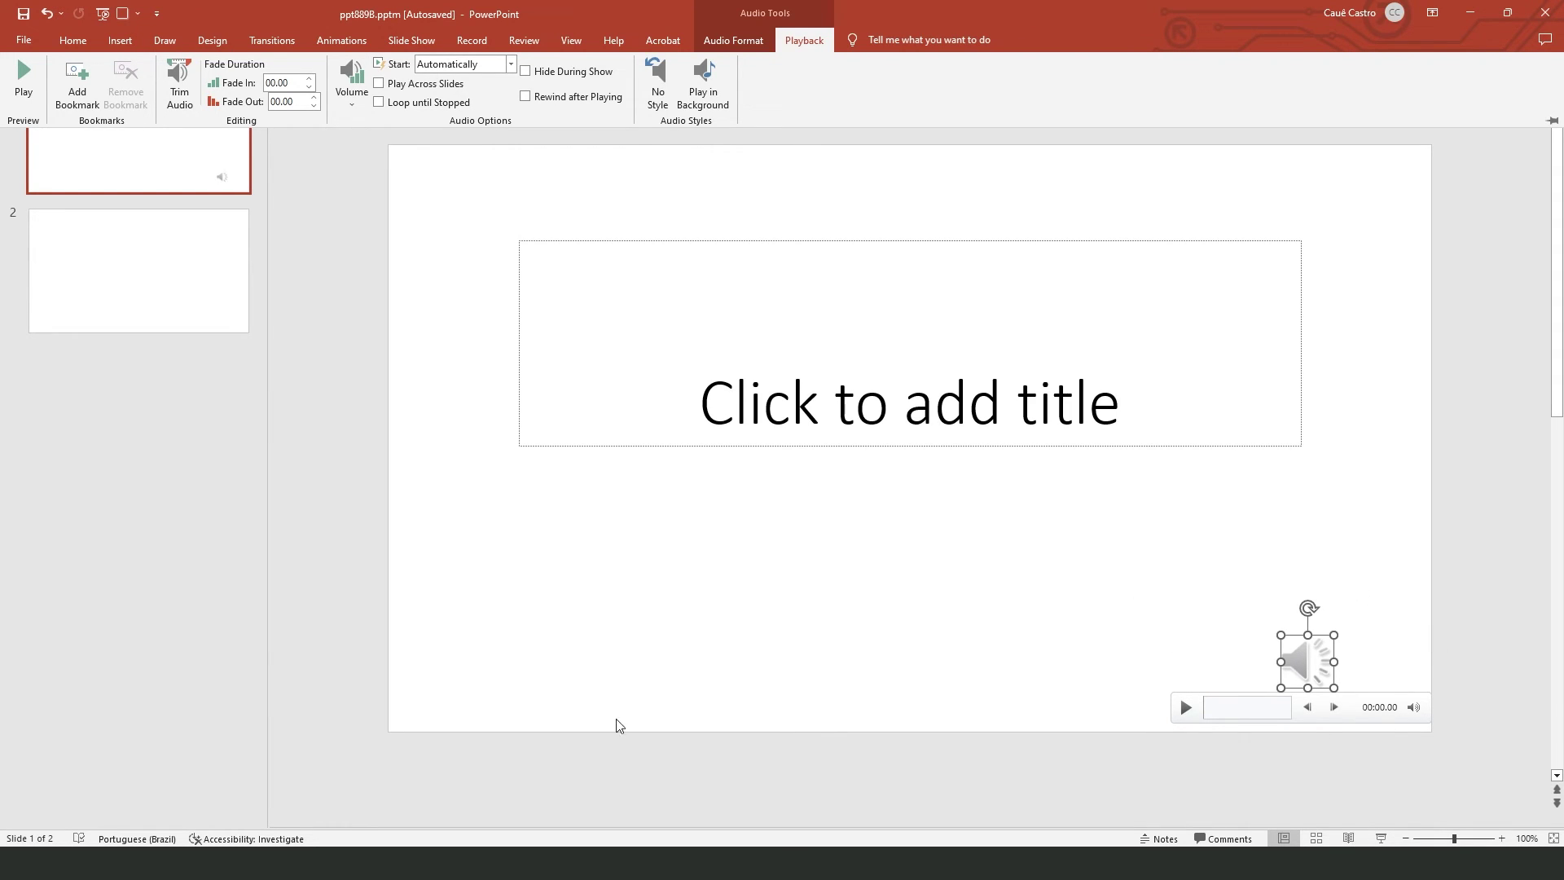
# Click an empty spot on slide 1 to deselect the speaker icon.
pyautogui.click(879, 639)
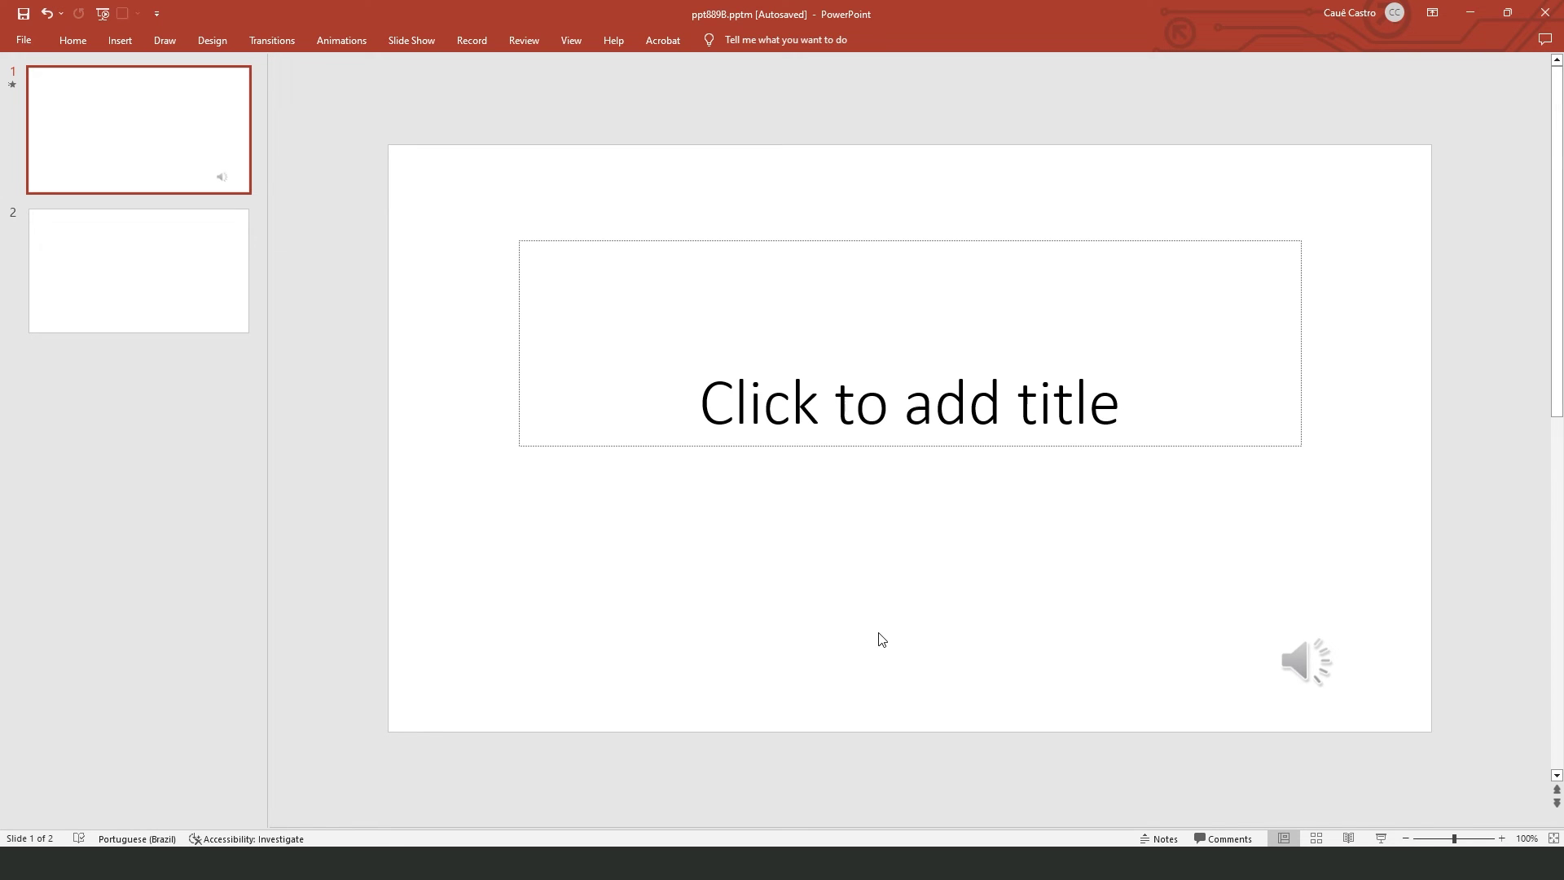